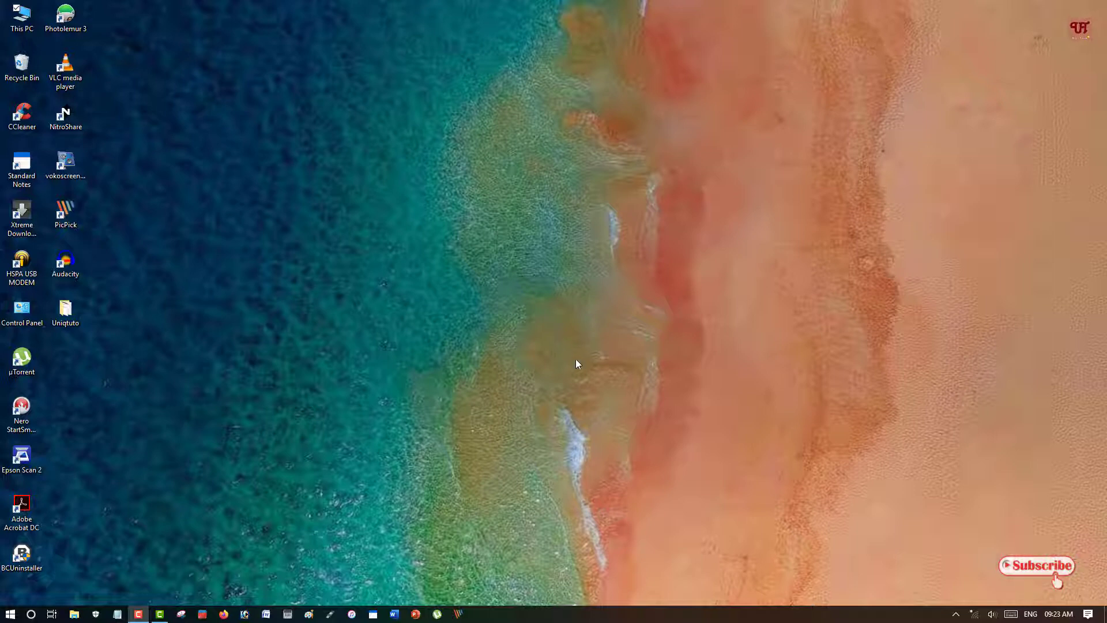
# - Open This PC from its desktop icon and shift its window slightly higher
pyautogui.doubleClick(26, 27)
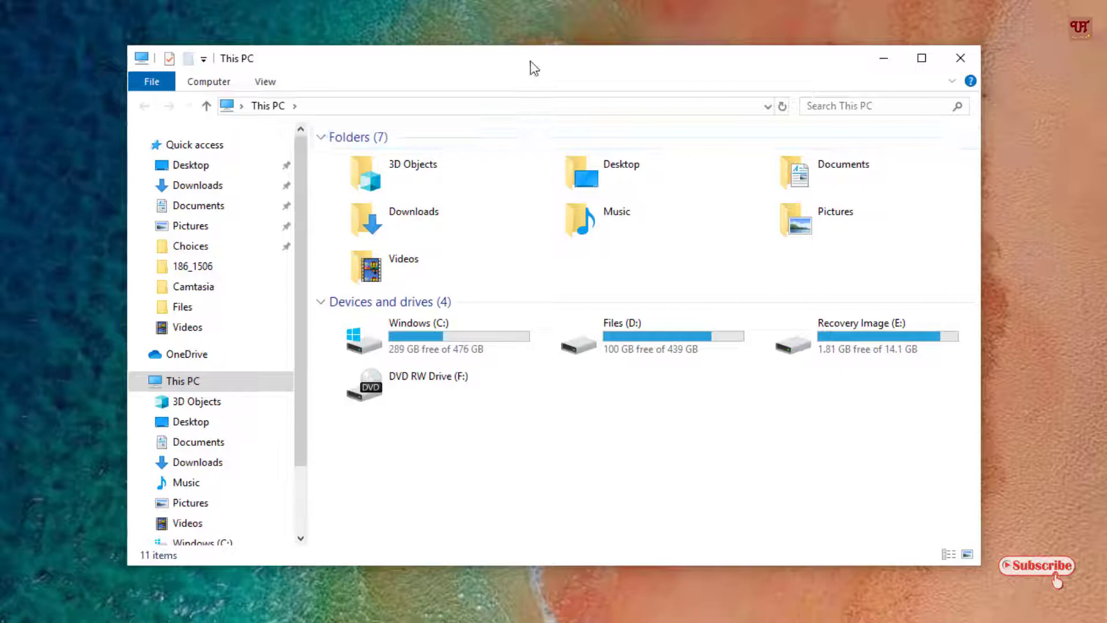
pyautogui.moveTo(534, 69); pyautogui.dragTo(531, 48)
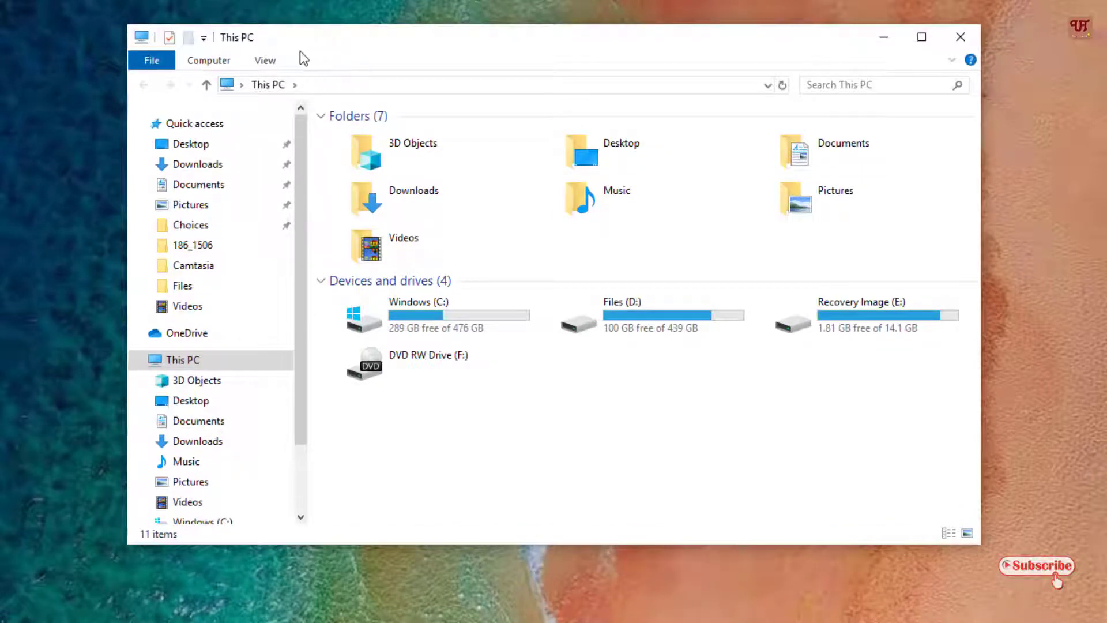
# - Close This PC, then open Recycle Bin and close it via its title-bar icon
pyautogui.doubleClick(141, 39)
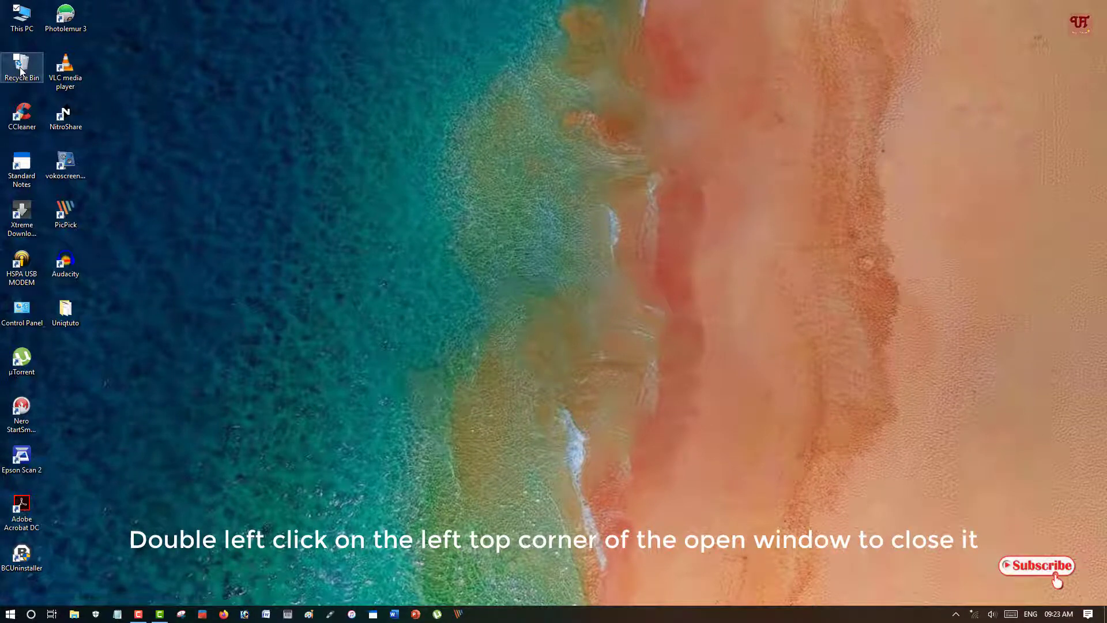
pyautogui.doubleClick(32, 71)
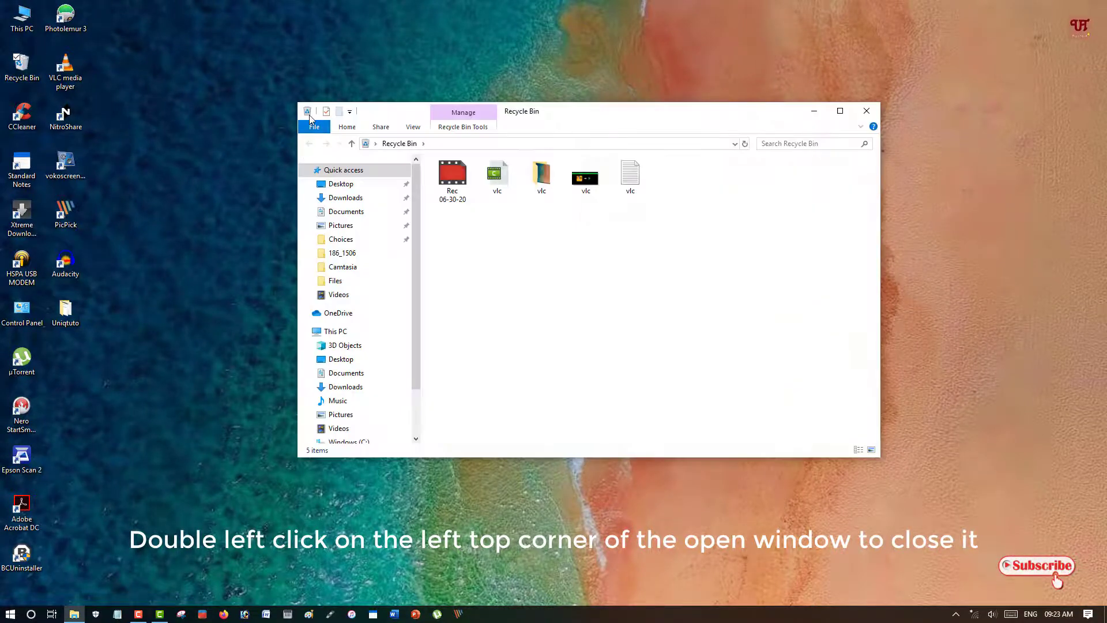
pyautogui.doubleClick(308, 113)
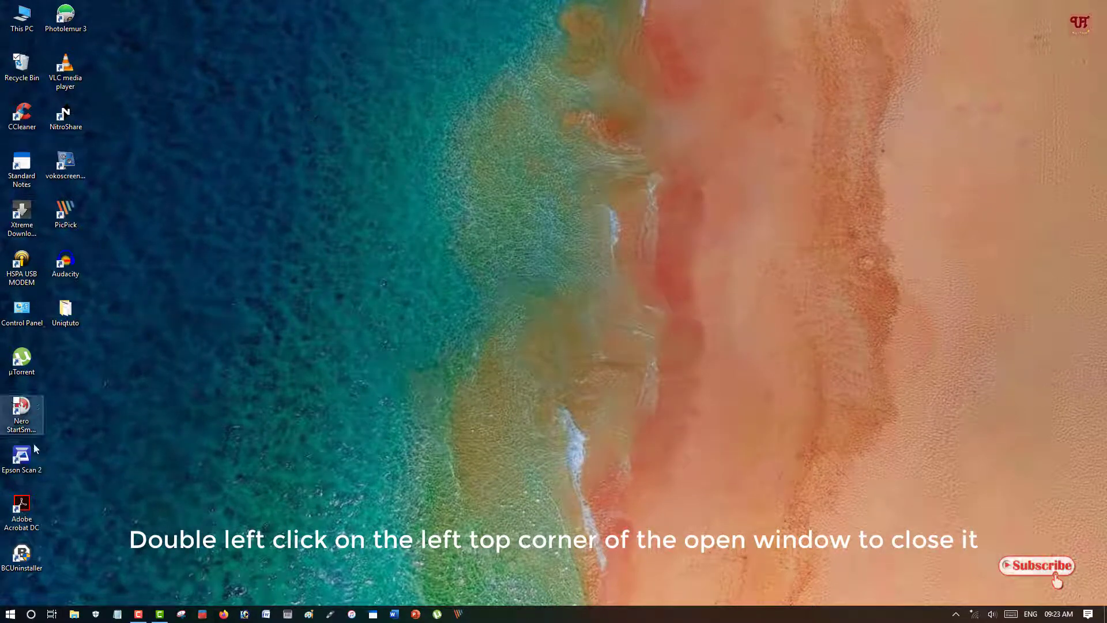
# - Open Control Panel, move it toward the centre, and close it via its title-bar icon
pyautogui.doubleClick(22, 312)
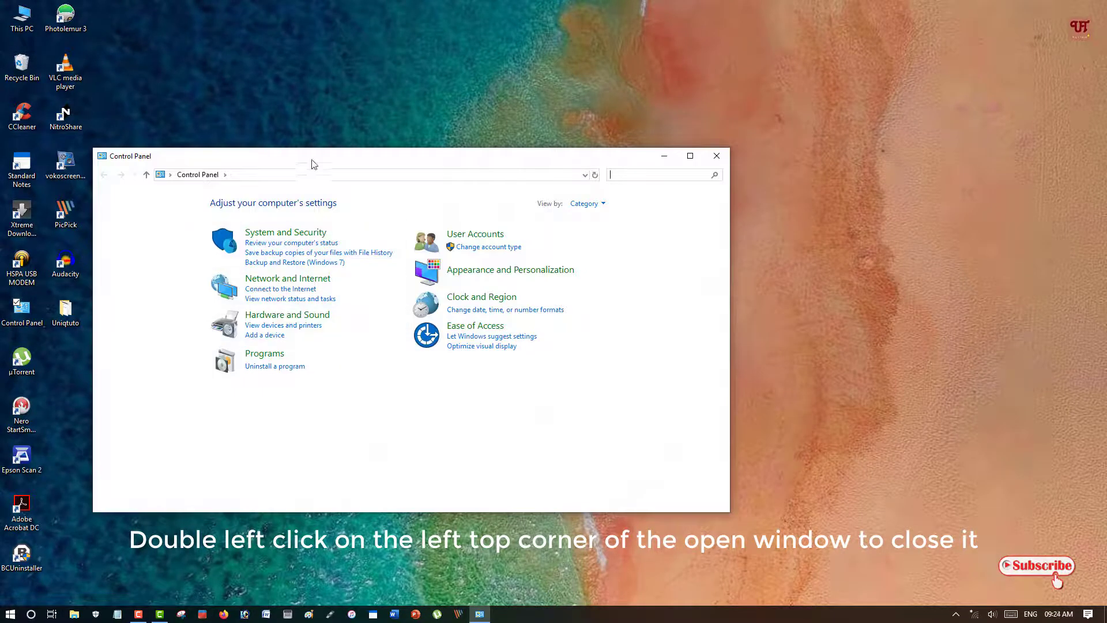
pyautogui.moveTo(314, 165); pyautogui.dragTo(500, 131)
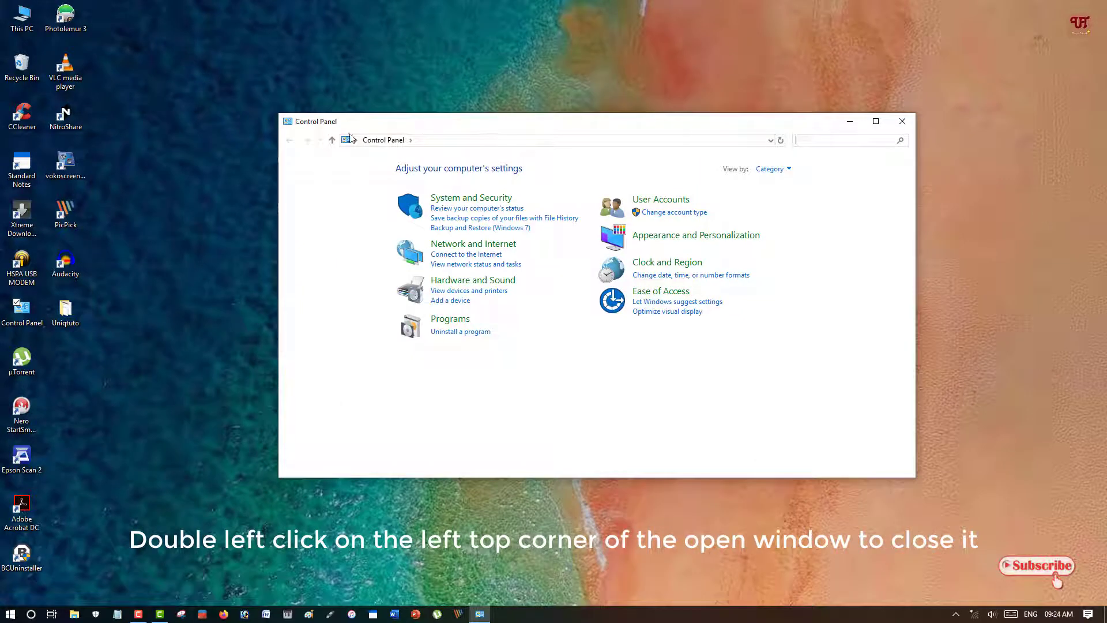
pyautogui.doubleClick(287, 121)
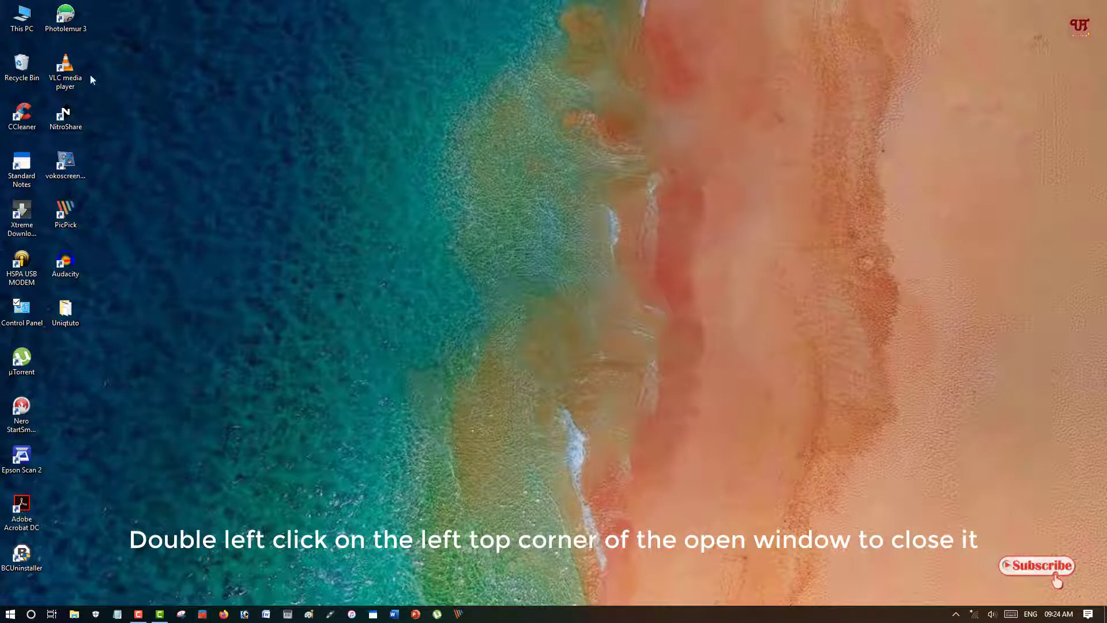
# - Reopen This PC, nudge its window up and right, and close it with Alt+F4
pyautogui.doubleClick(30, 22)
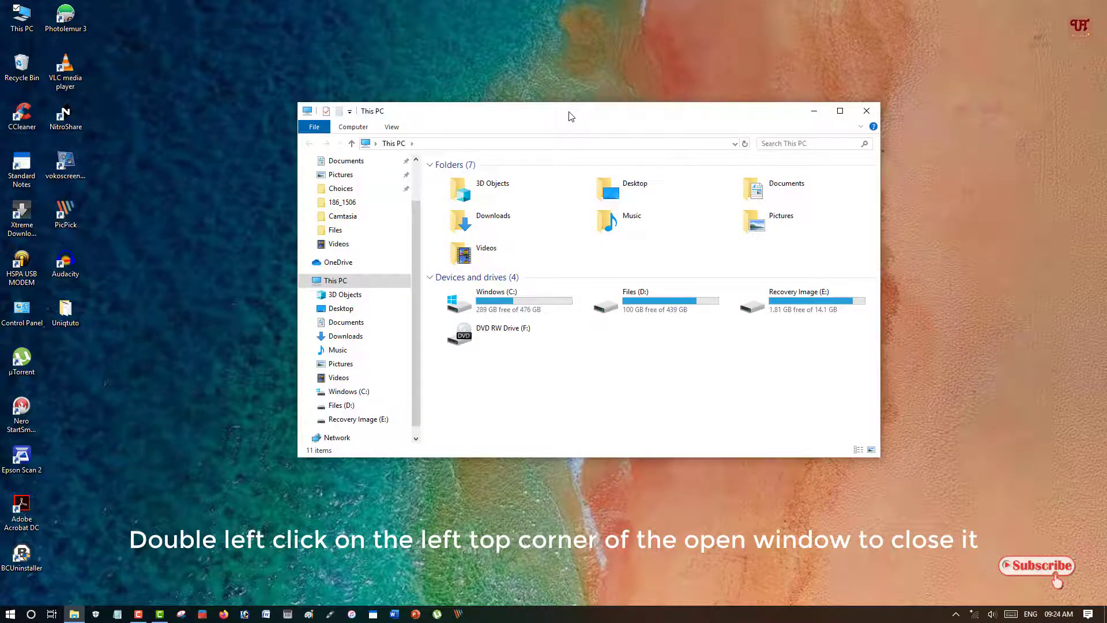
pyautogui.moveTo(569, 116); pyautogui.dragTo(586, 107)
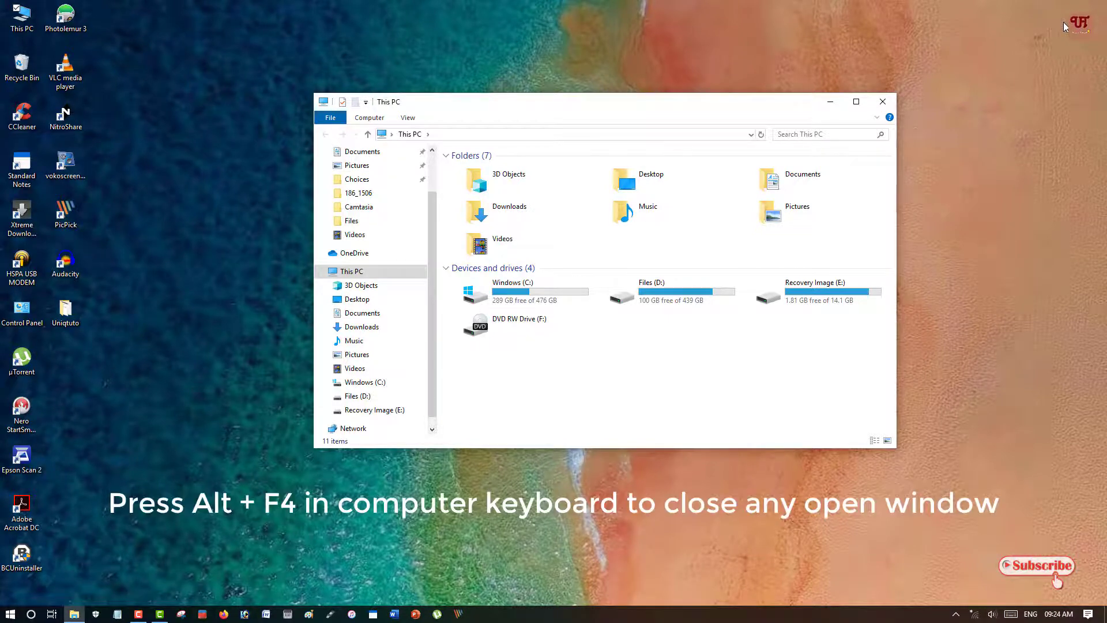
pyautogui.hotkey('alt', 'F4')
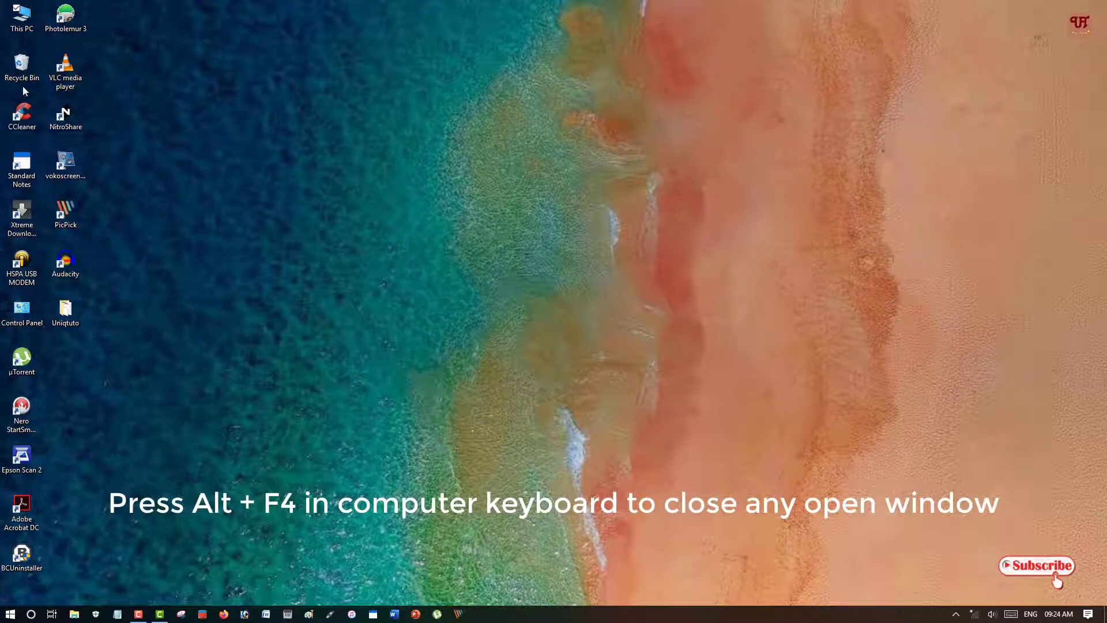
# - Open and close Recycle Bin and Control Panel with Alt+F4, then reopen This PC
pyautogui.doubleClick(21, 68)
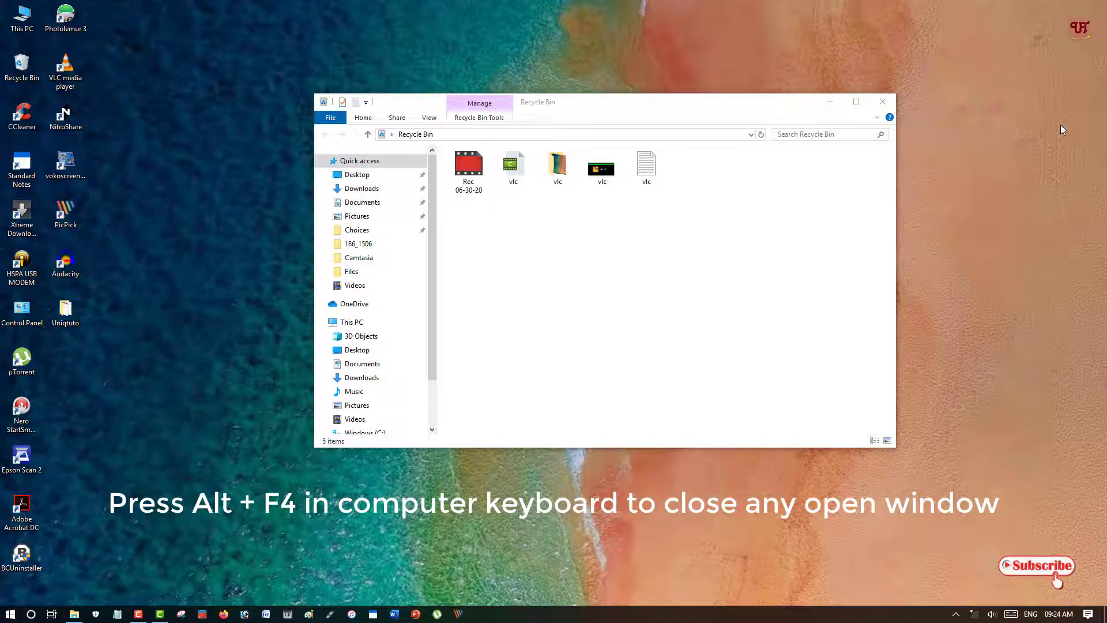
pyautogui.hotkey('alt', 'F4')
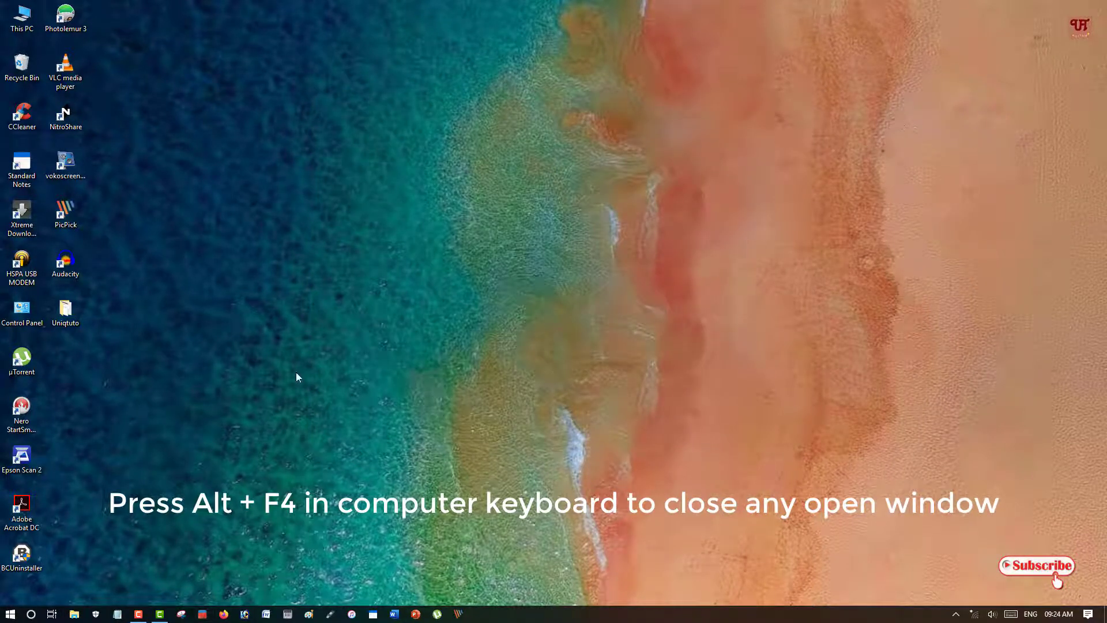
pyautogui.doubleClick(29, 313)
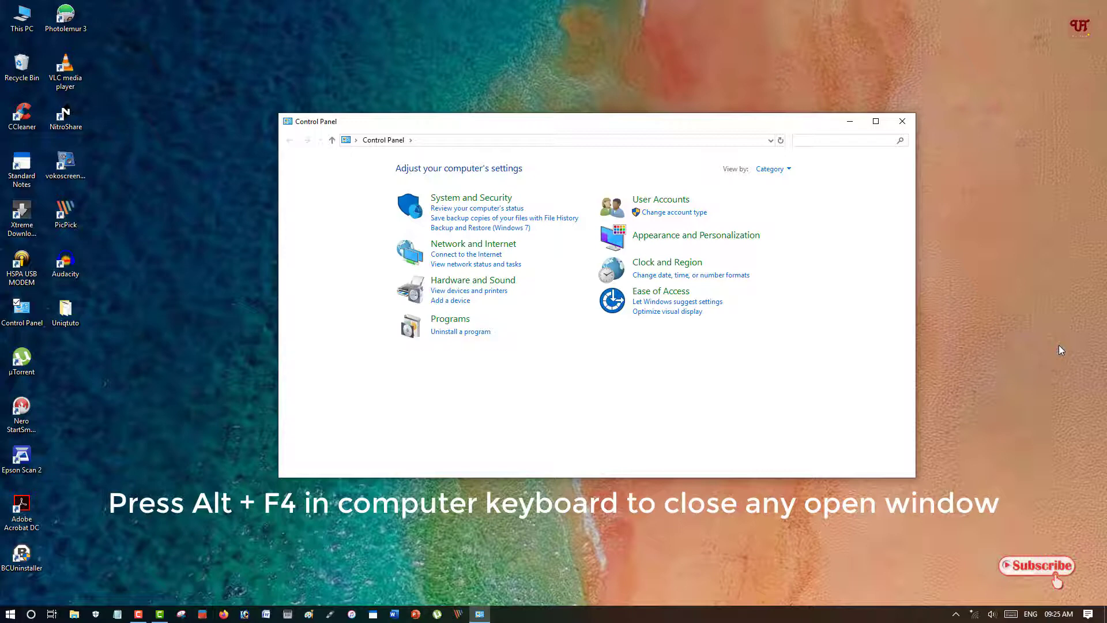
pyautogui.hotkey('alt', 'F4')
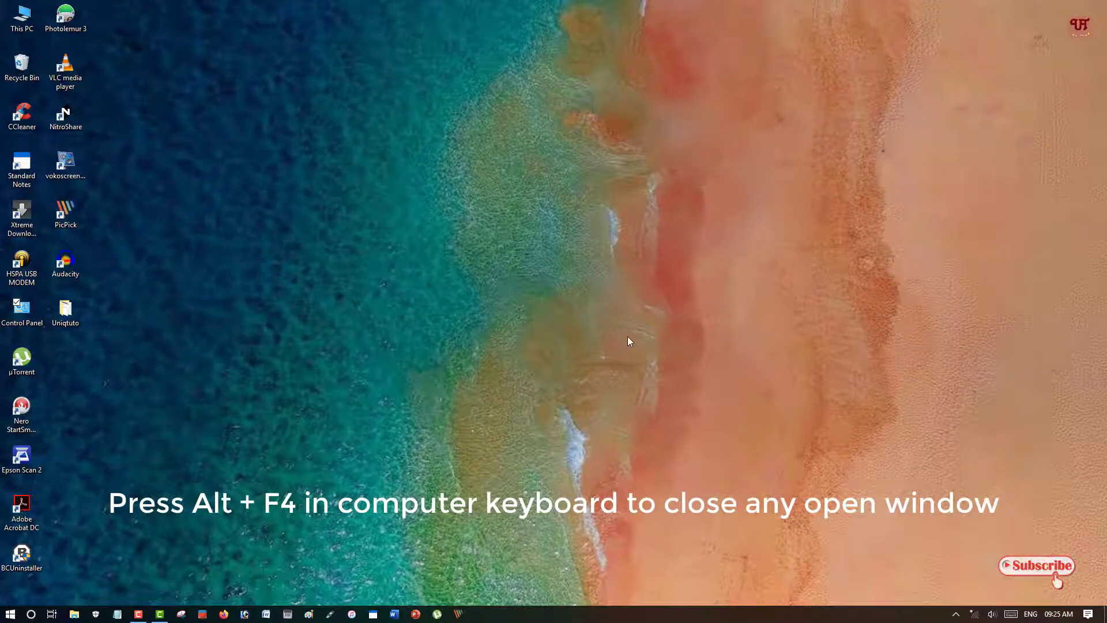
pyautogui.doubleClick(22, 17)
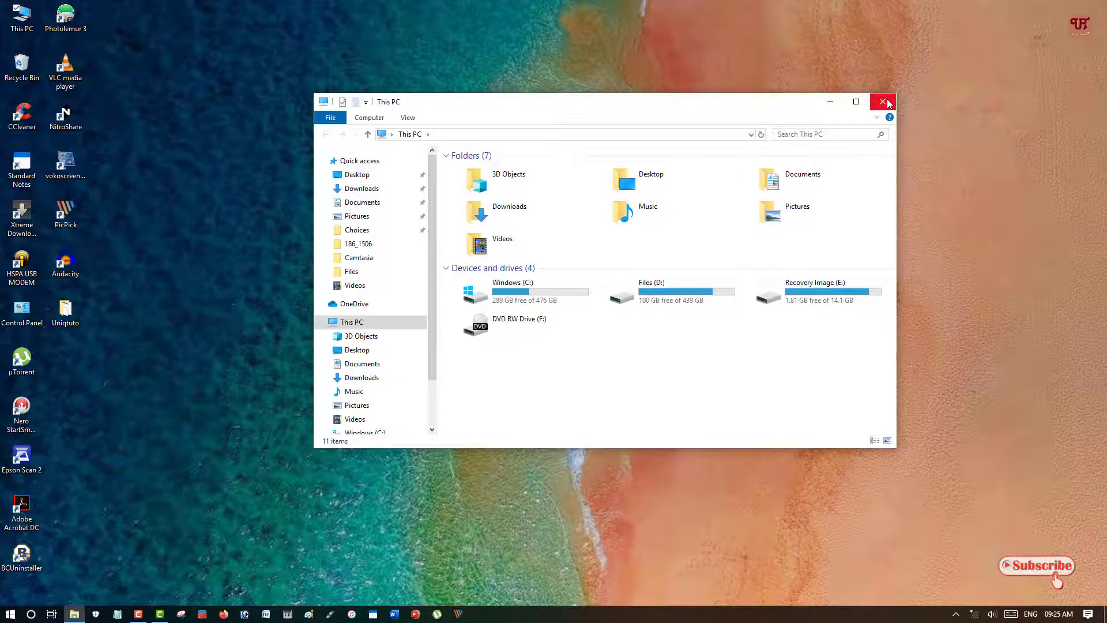
# - Nudge the This PC window up and left, then show and dismiss its window-actions menu
pyautogui.moveTo(545, 108)
pyautogui.mouseDown()
pyautogui.moveTo(540, 100)
pyautogui.moveTo(521, 119)
pyautogui.mouseUp()
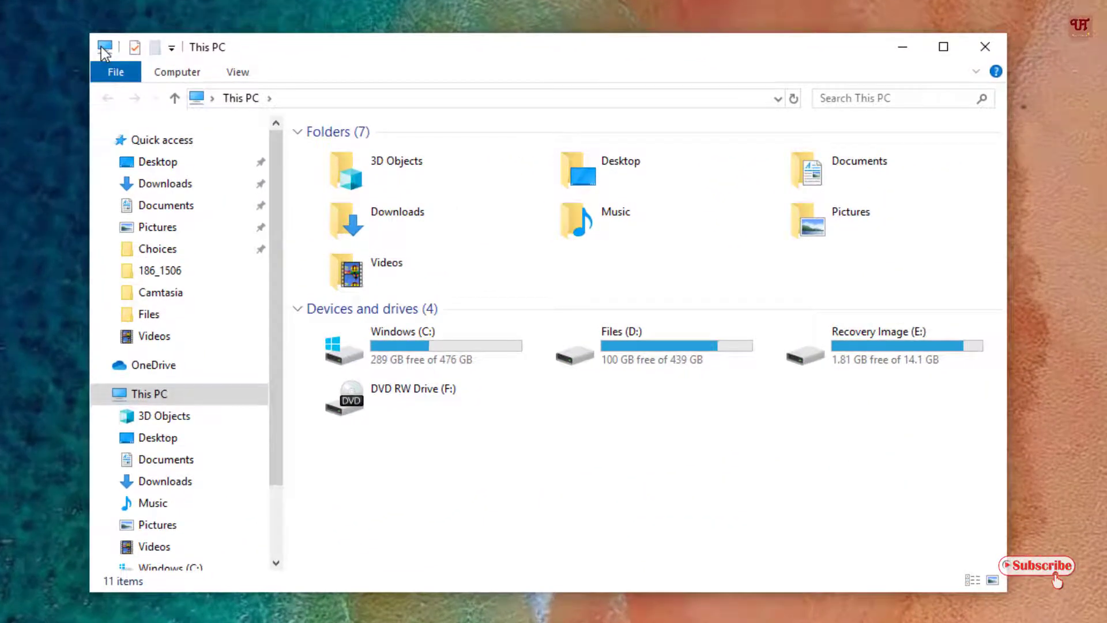
pyautogui.click(104, 50)
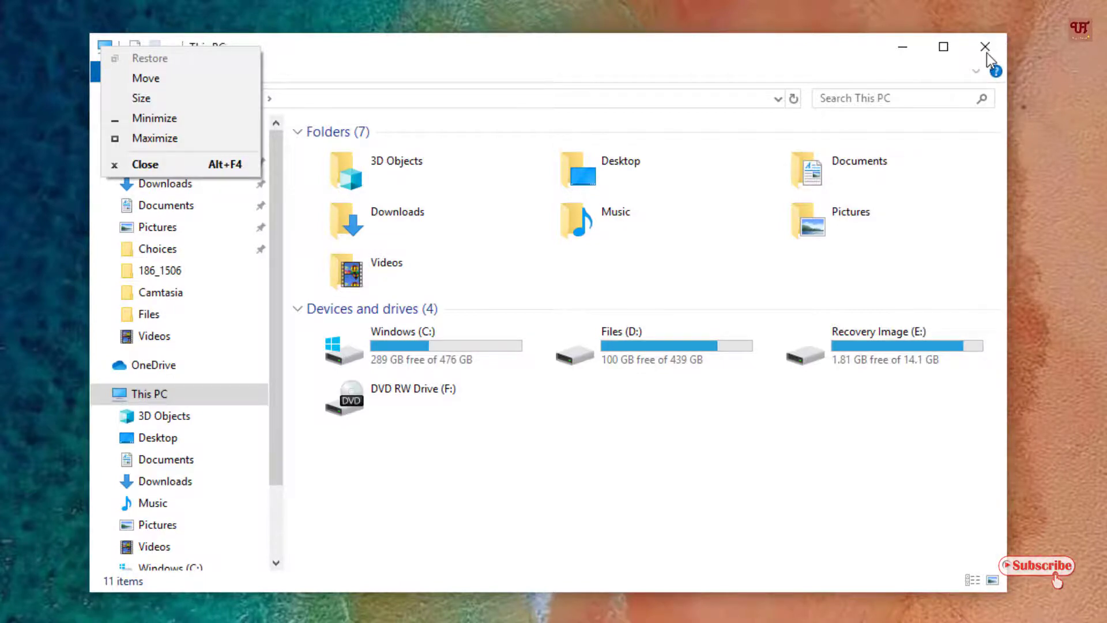
pyautogui.click(672, 43)
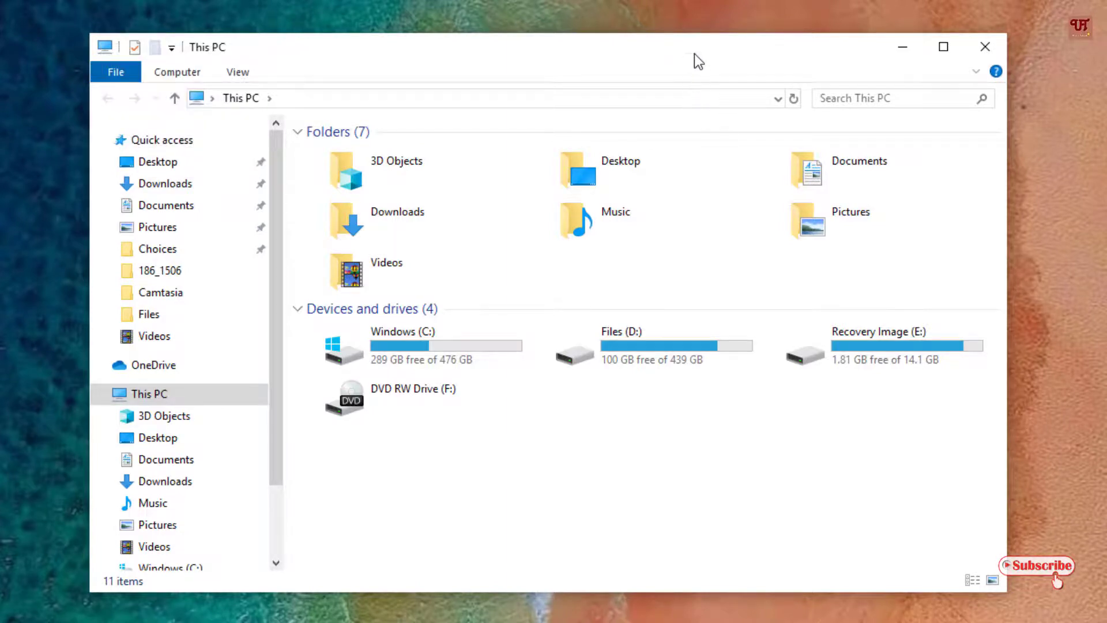
# - Shift the This PC window left and right, then close it with the X button
pyautogui.moveTo(692, 46); pyautogui.dragTo(655, 53)
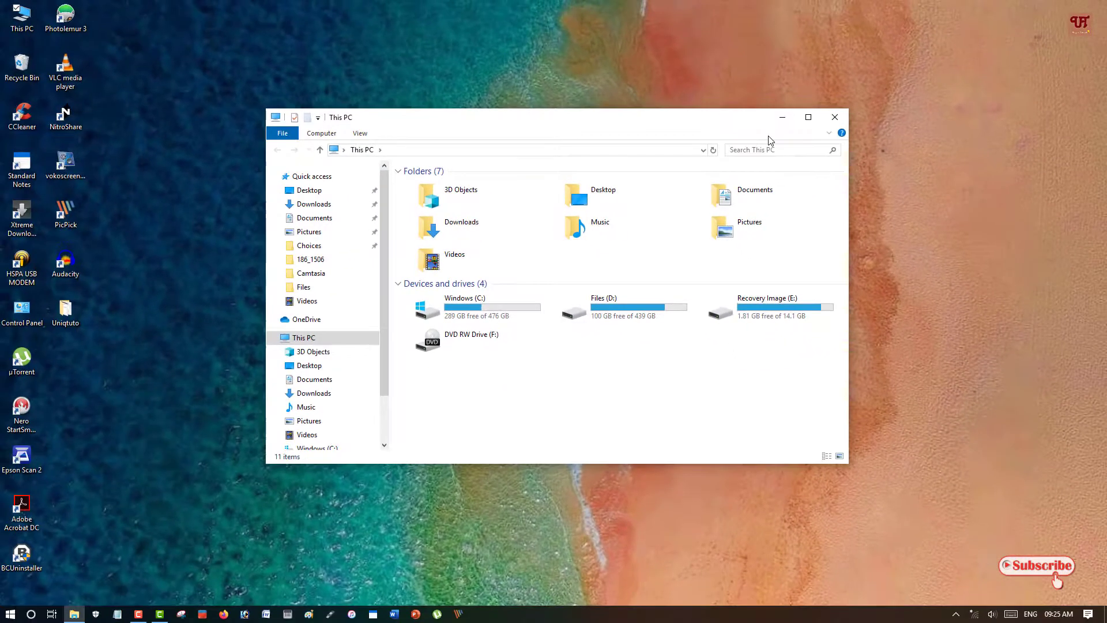
pyautogui.moveTo(716, 129); pyautogui.dragTo(724, 127)
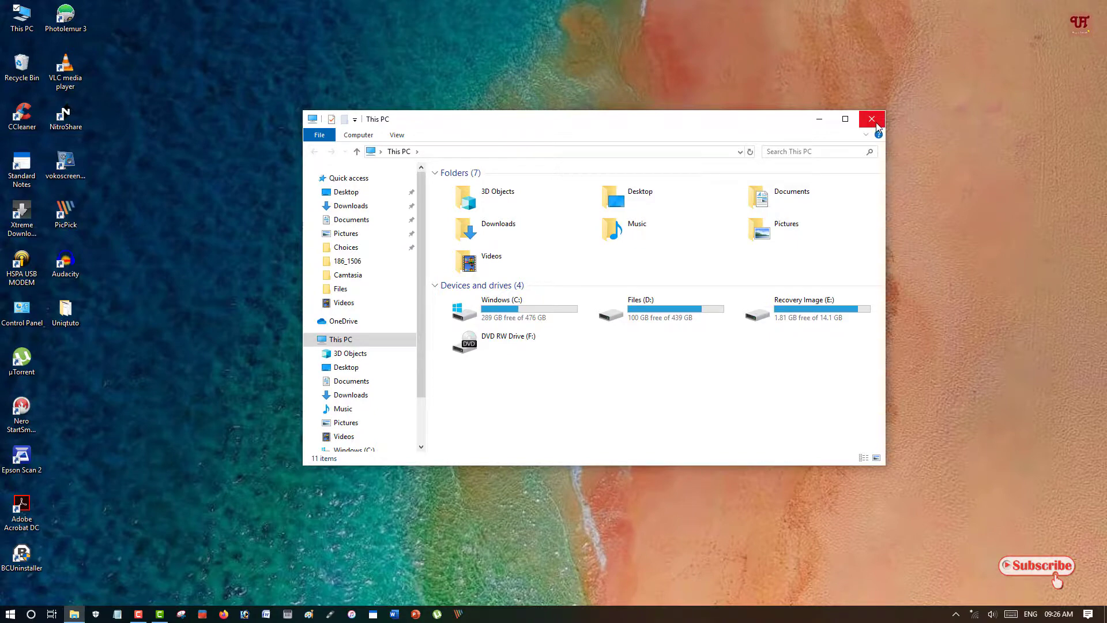
pyautogui.click(875, 121)
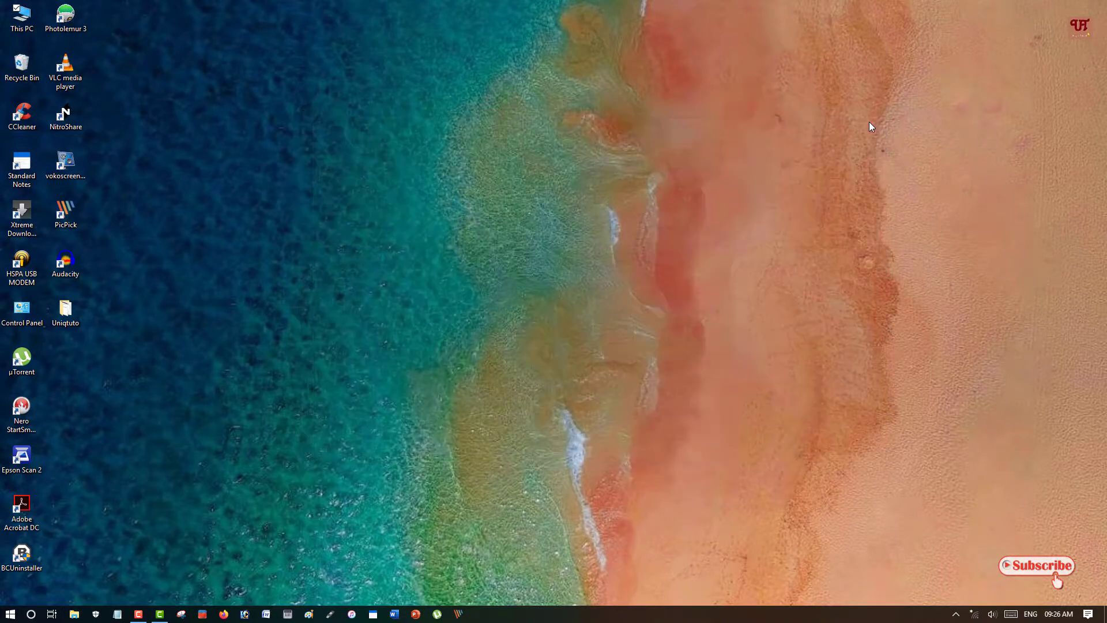